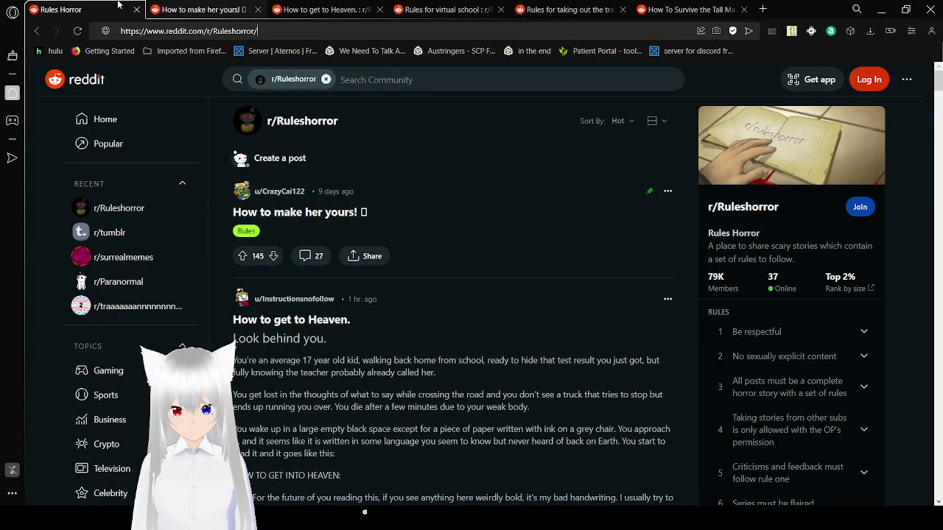
# - Bring up the 'How to make her yours!' tab and read down its Section A rules
pyautogui.click(203, 9)
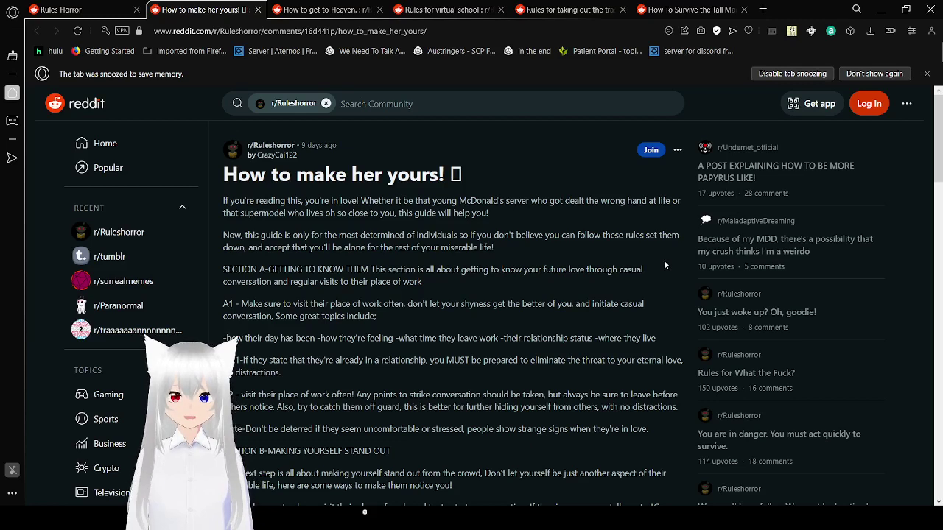
pyautogui.scroll(-1, 659, 264)
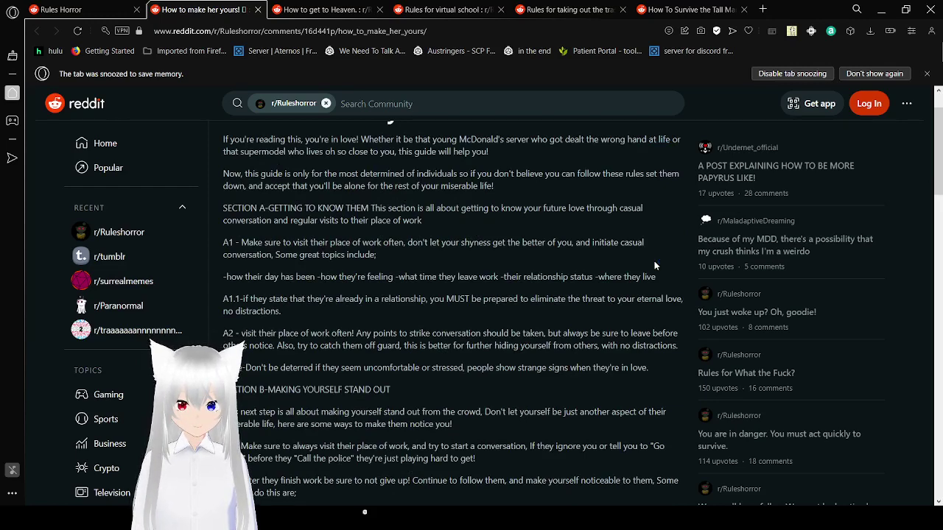
pyautogui.scroll(-1, 653, 262)
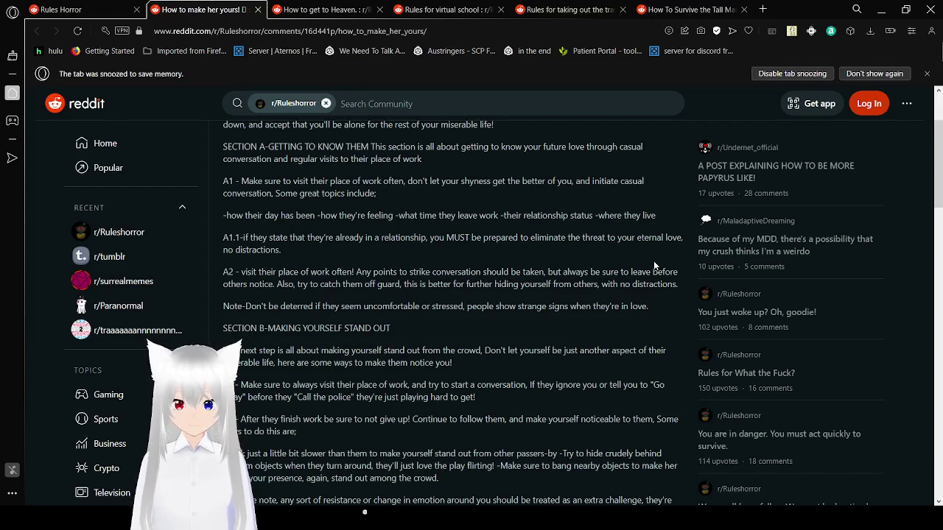
# - Read through the Section B rules on standing out, continuing into the Section C rules
pyautogui.scroll(-1, 653, 261)
pyautogui.scroll(-1, 669, 273)
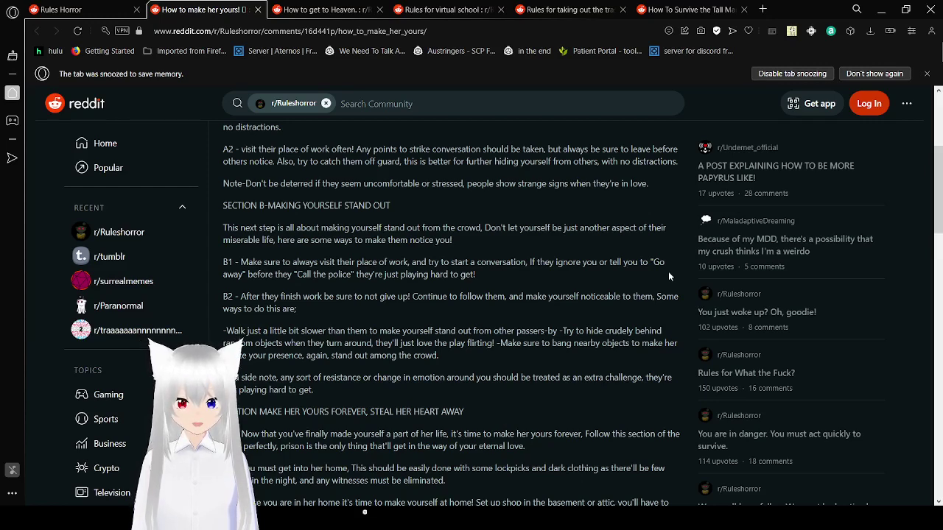
pyautogui.scroll(-1, 669, 276)
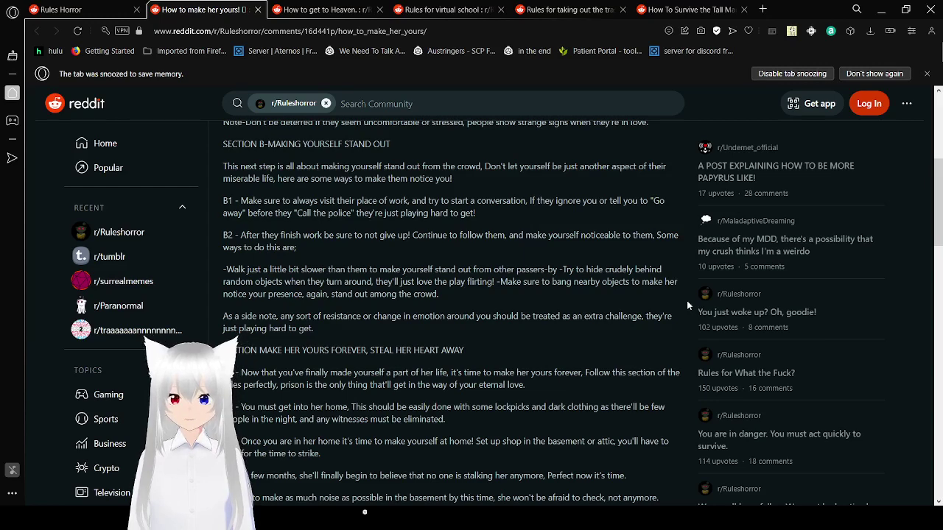
pyautogui.scroll(-1, 687, 300)
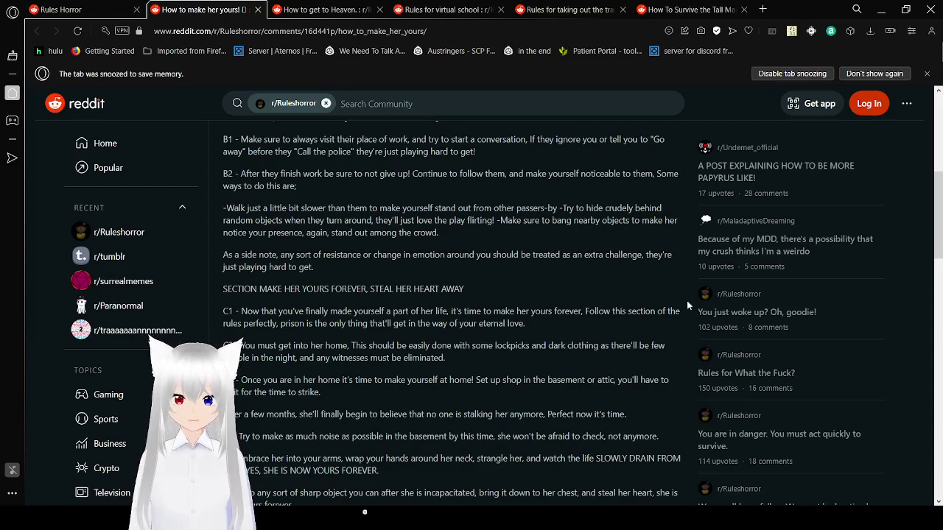
# - Read to the end of 'How to make her yours!' and close its tab with Ctrl+W
pyautogui.scroll(-1, 687, 304)
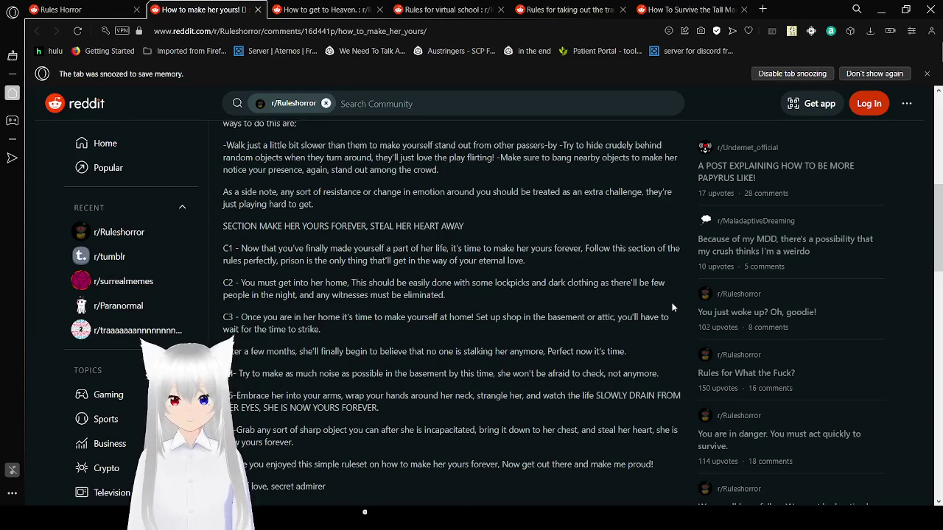
pyautogui.scroll(-1, 672, 307)
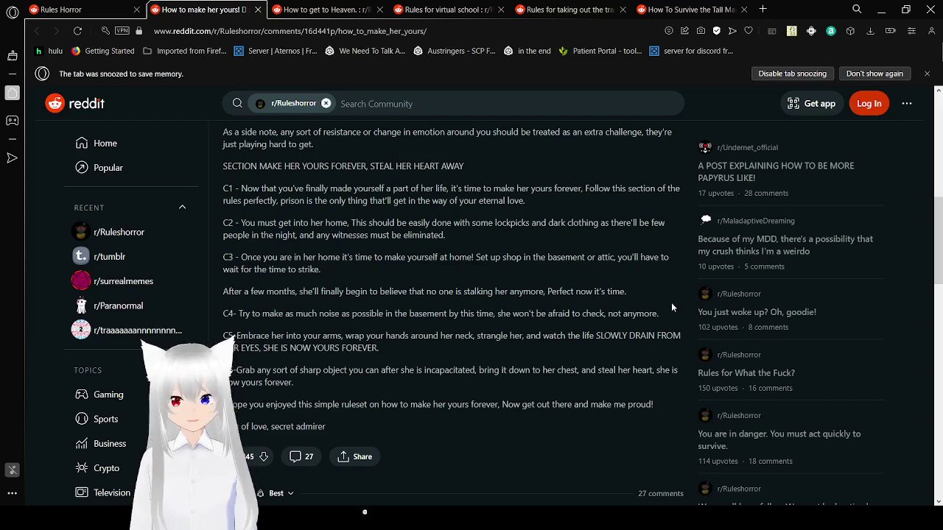
pyautogui.hotkey('ctrl', 'w')
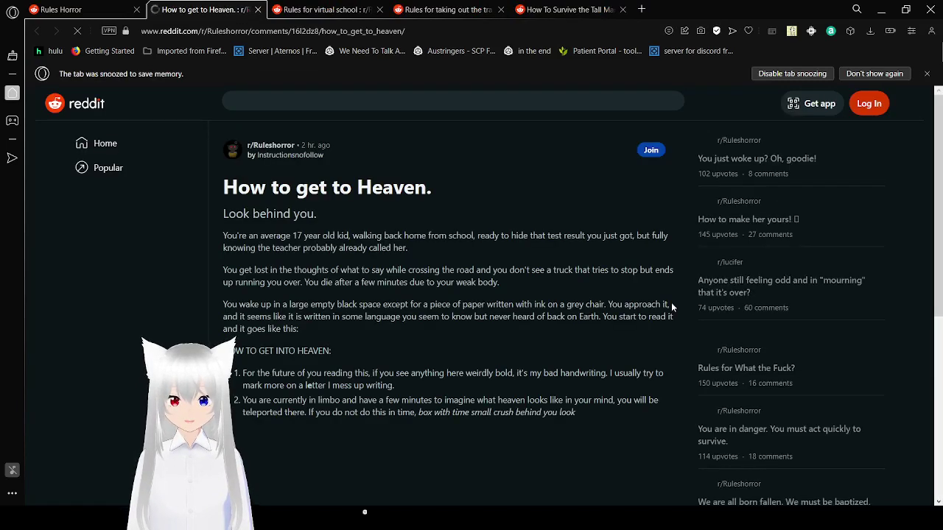
# - Expand the 'How to get to Heaven.' post and read its intro and rules 1–3
pyautogui.click(237, 424)
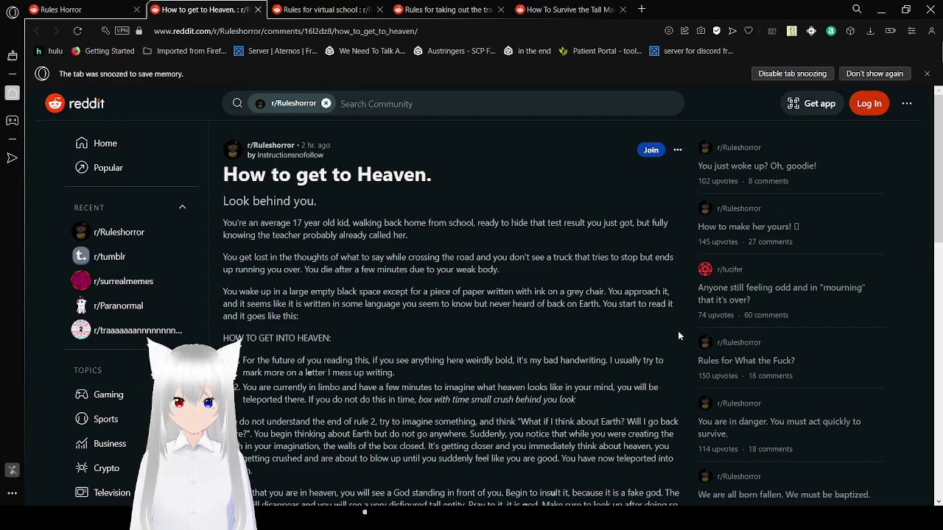
pyautogui.scroll(-1, 678, 336)
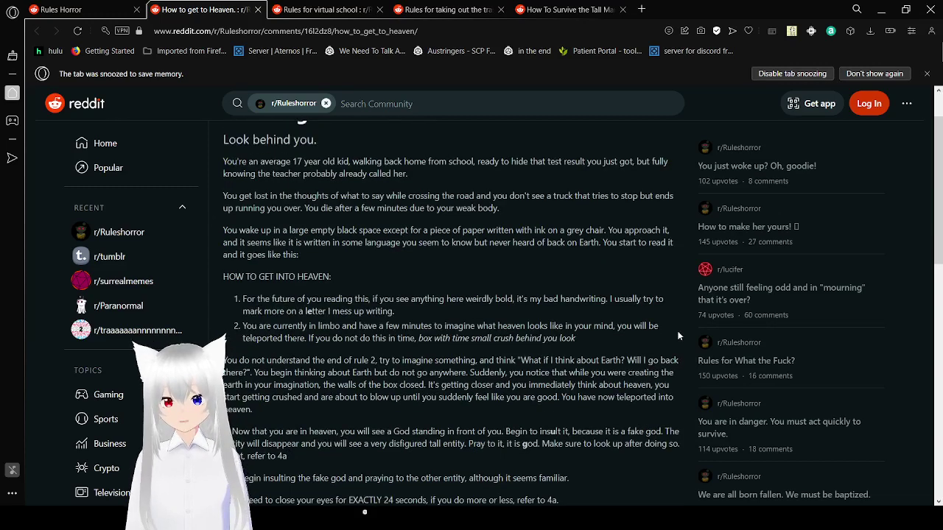
pyautogui.scroll(-1, 678, 336)
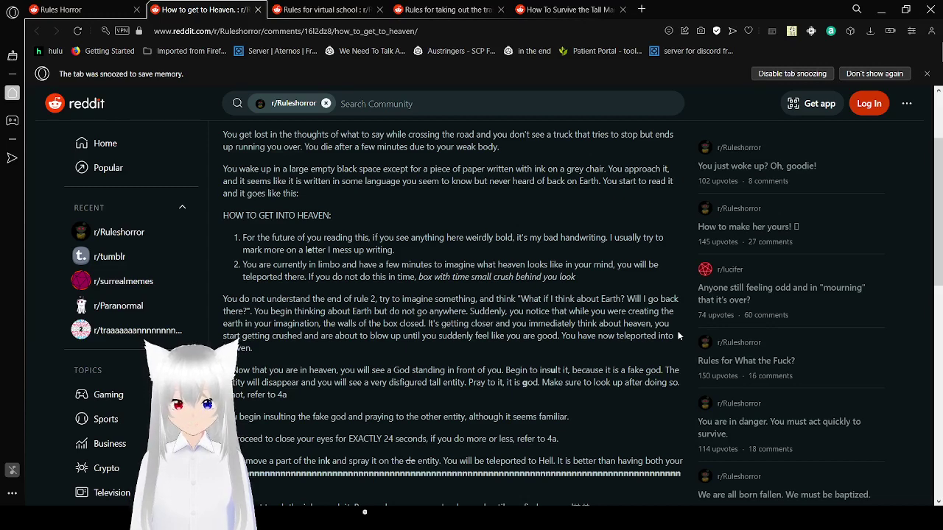
# - Read rule 4 on closing your eyes for 24 seconds and the 4a ink rules
pyautogui.scroll(-1, 679, 336)
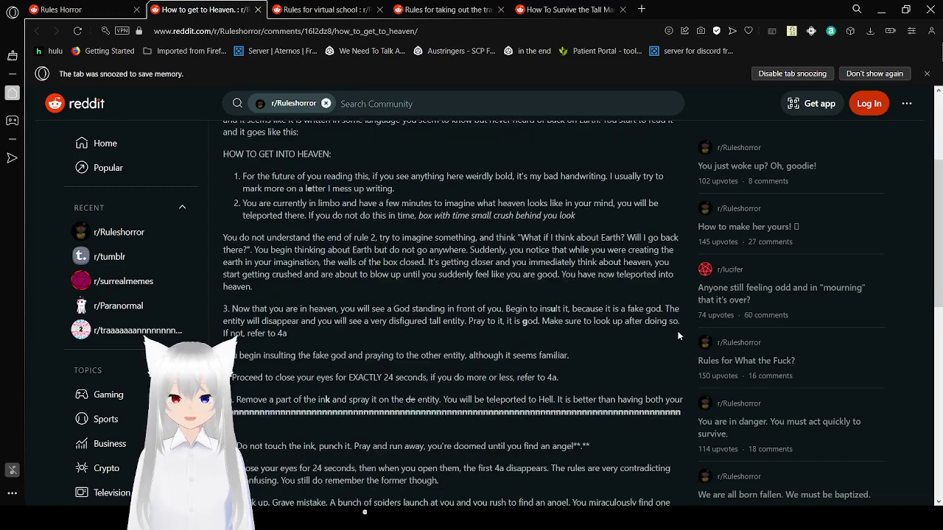
pyautogui.scroll(-1, 678, 336)
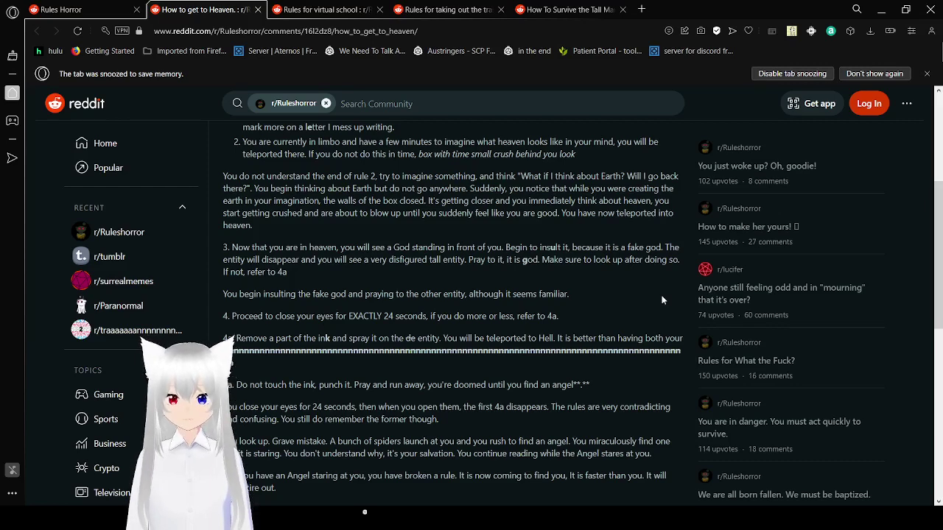
# - Read down to the last rule about the bold rules and the post's 3 comments
pyautogui.scroll(-2, 640, 390)
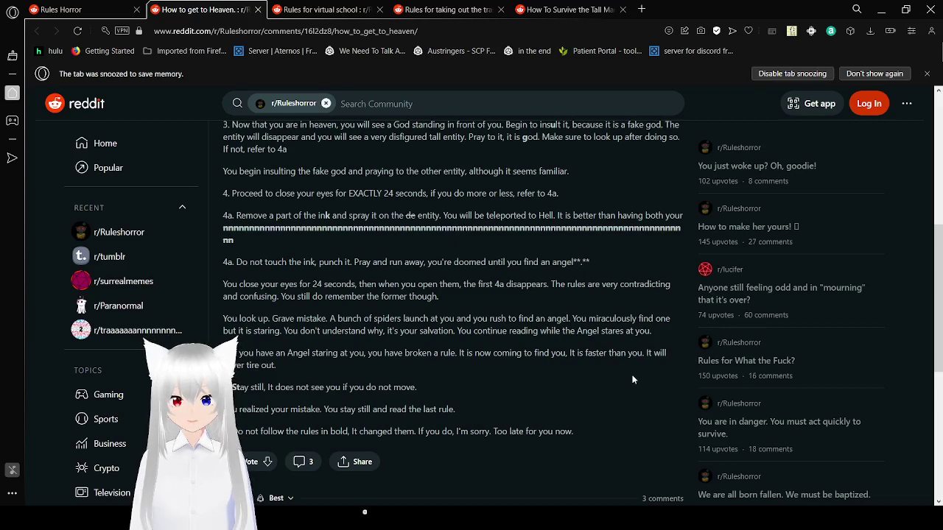
pyautogui.scroll(-1, 632, 379)
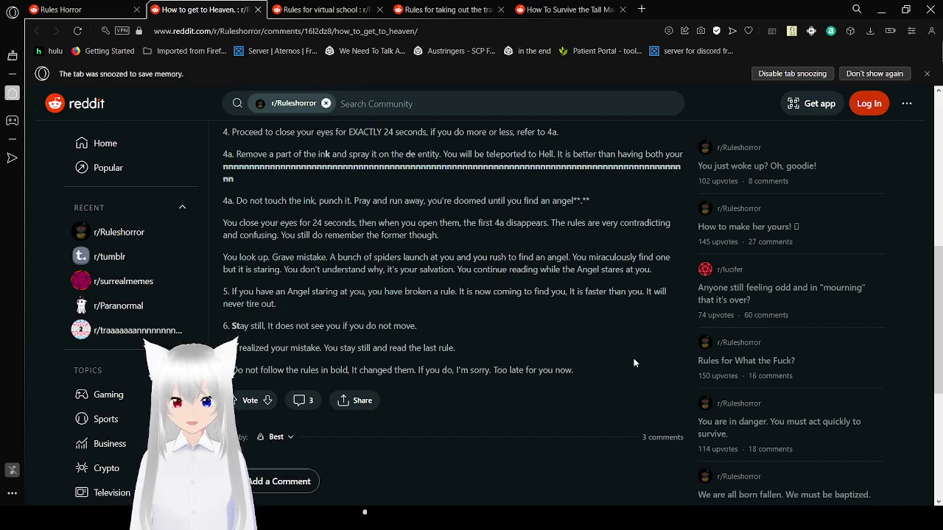
# - Look back over 'How to get to Heaven.' and close its tab with Ctrl+W
pyautogui.scroll(3, 633, 359)
pyautogui.scroll(2, 634, 361)
pyautogui.scroll(-5, 452, 324)
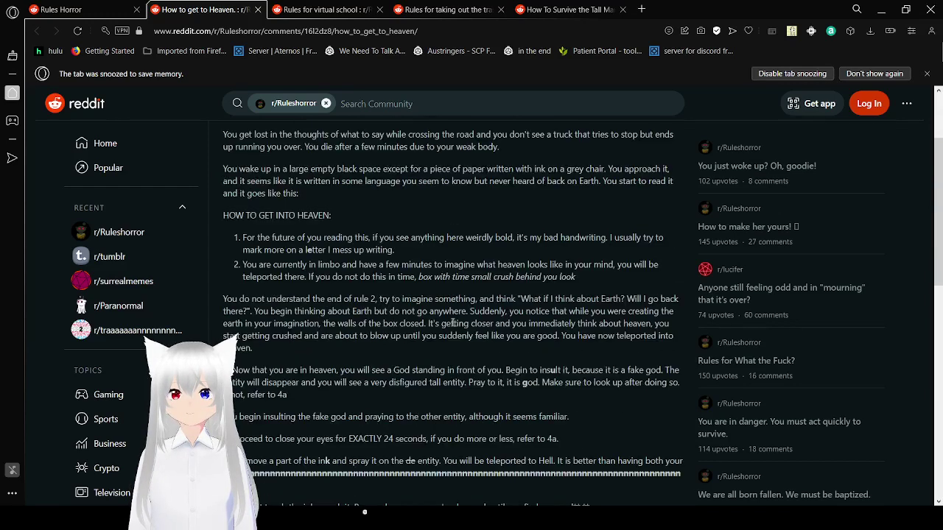
pyautogui.hotkey('ctrl', 'w')
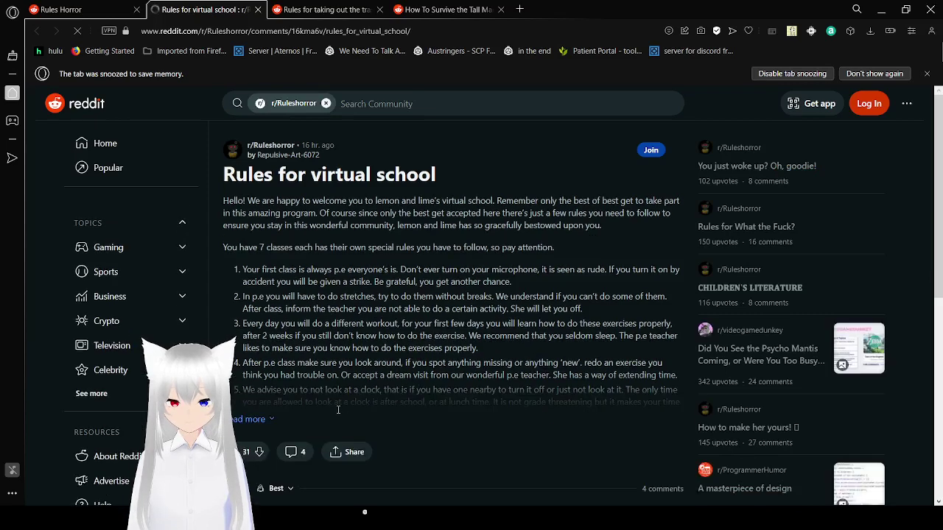
# - Expand 'Rules for virtual school' and read its rules down to science class and leaving early
pyautogui.click(265, 420)
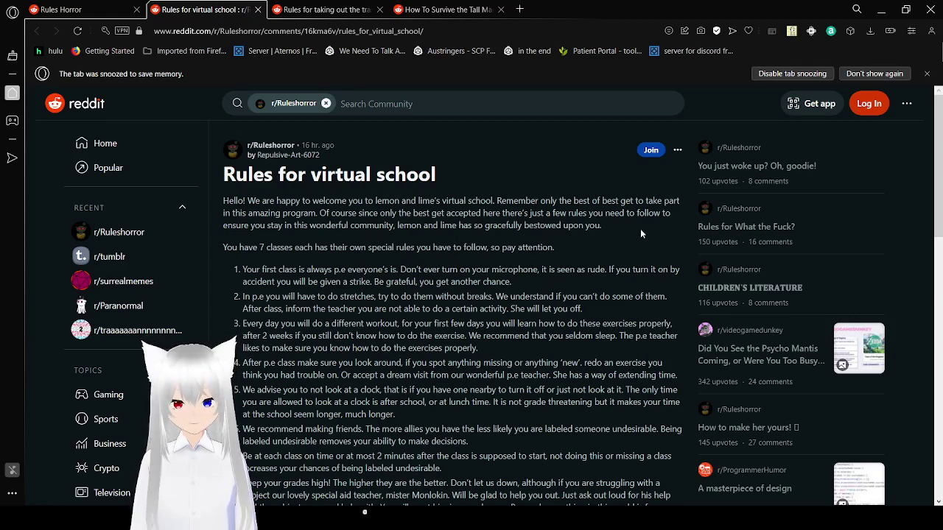
pyautogui.scroll(-1, 640, 228)
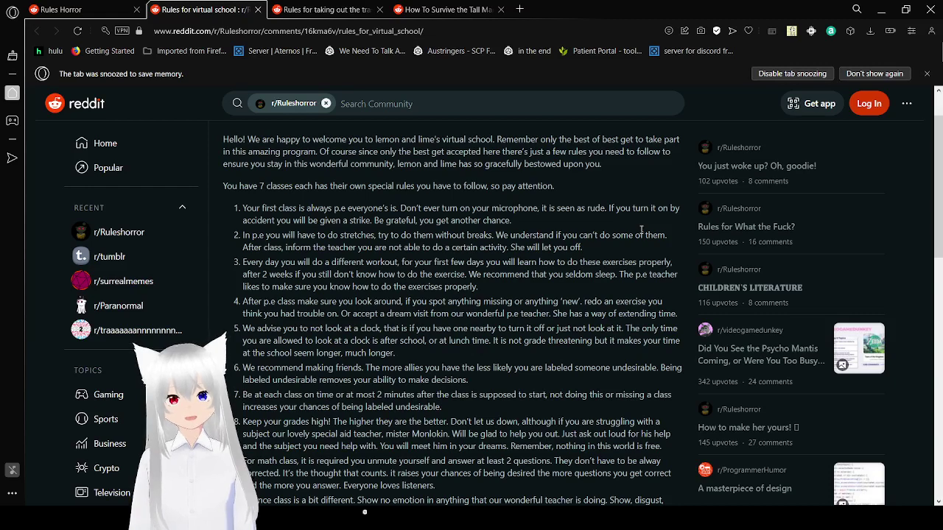
pyautogui.scroll(-1, 640, 230)
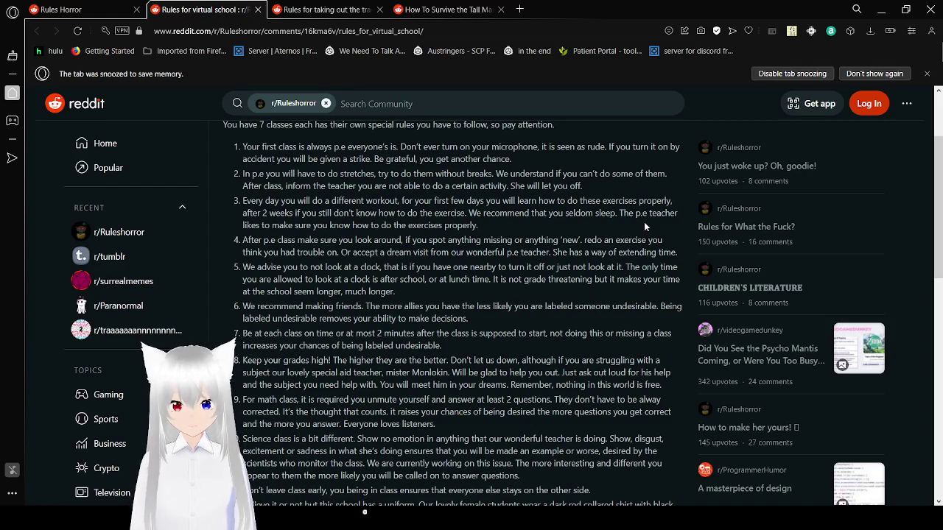
# - Read the uniform, no-eating and English class rules, reaching the start of Spanish class
pyautogui.scroll(-1, 644, 222)
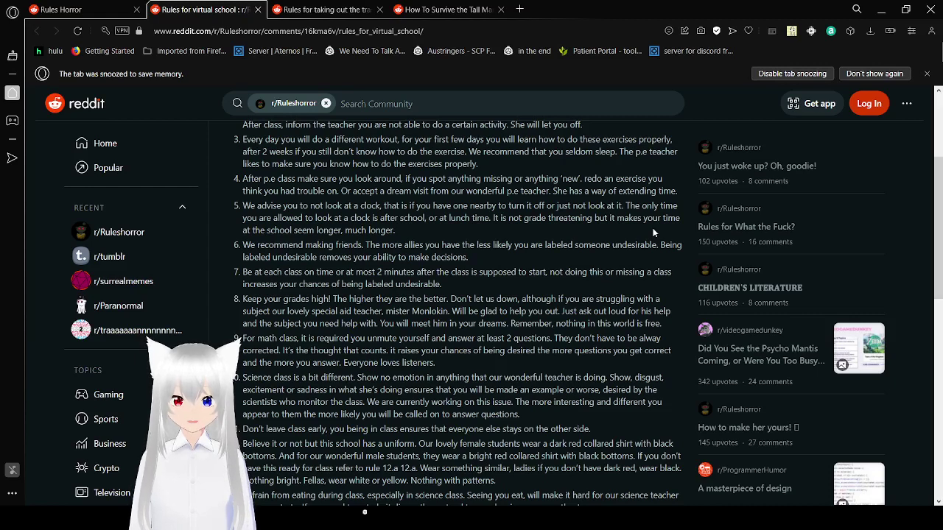
pyautogui.scroll(-1, 653, 232)
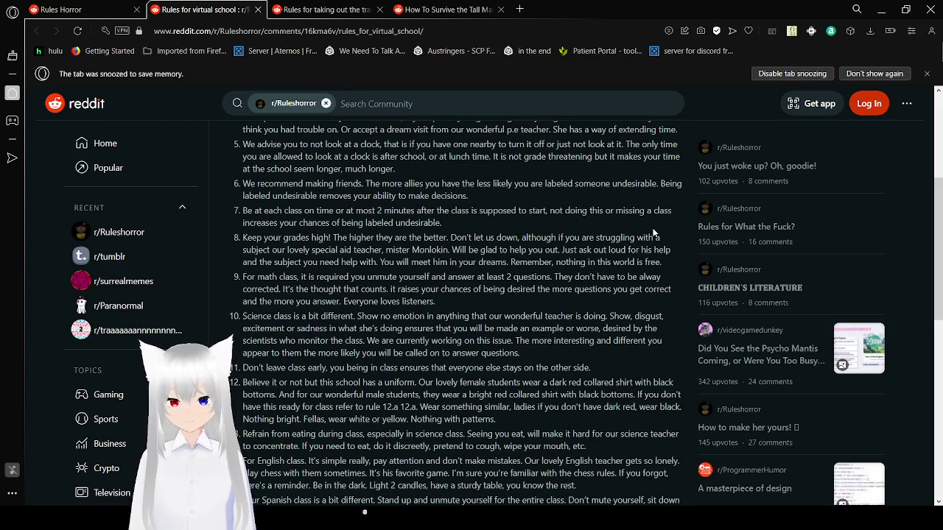
# - Read the Spanish class rule, rule 16 against cheating and the closing welcome
pyautogui.scroll(-3, 653, 233)
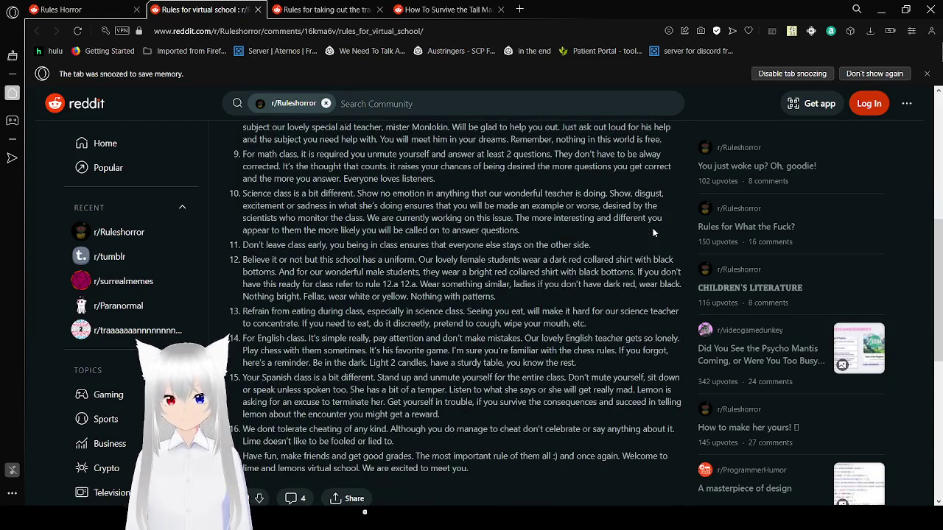
# - Scroll 'Rules for virtual school' to rule 17's closing welcome, where its 4 comments begin
pyautogui.scroll(-1, 662, 238)
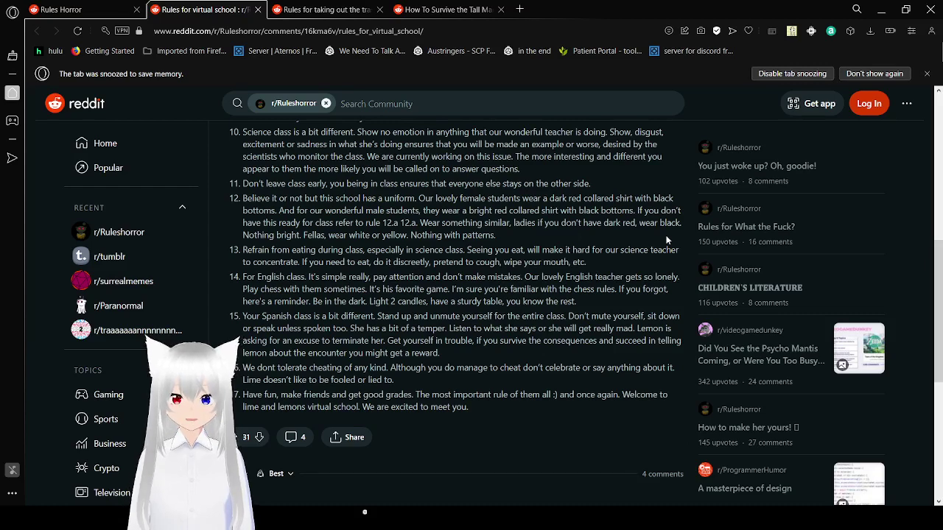
# - Scroll down to the first of the 4 comments, the one praising the chess-line callback
pyautogui.scroll(-1, 667, 240)
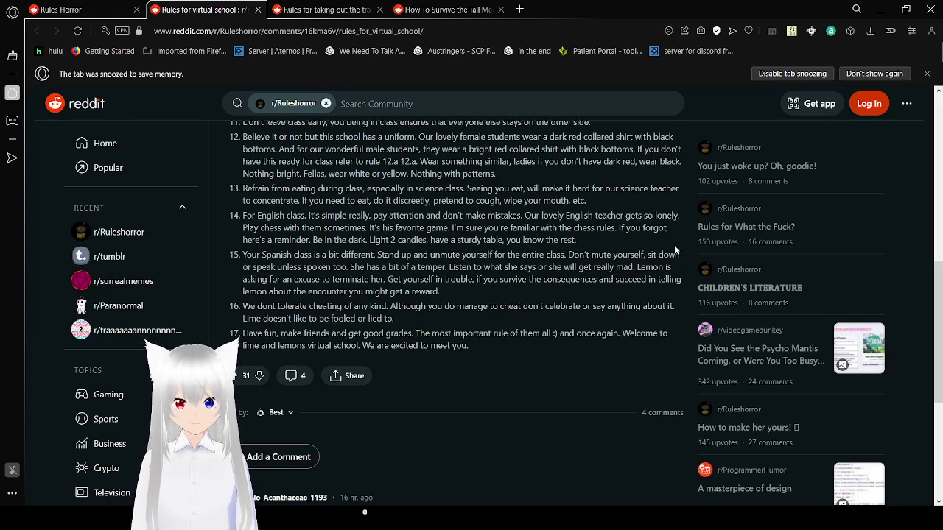
pyautogui.scroll(-1, 674, 249)
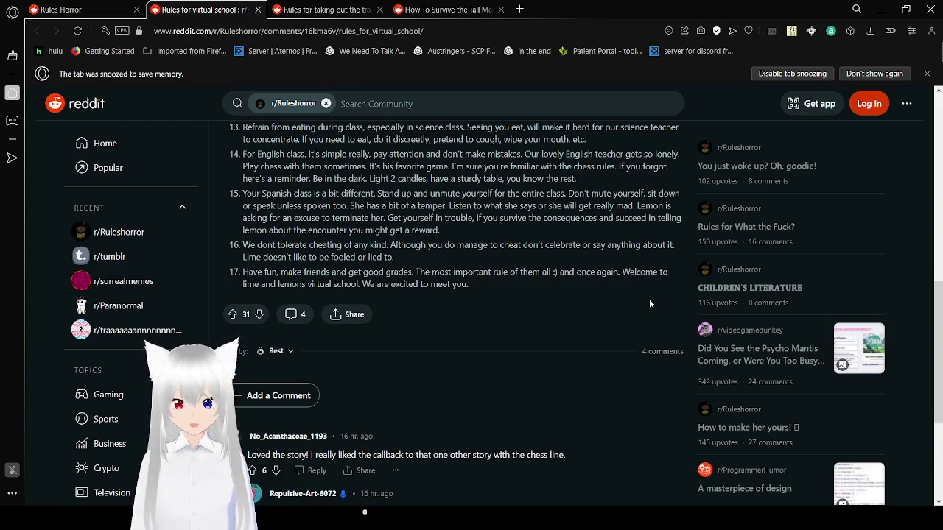
# - Close the 'Rules for virtual school' tab with Ctrl+W to bring up 'Rules for taking out the trash.'
pyautogui.hotkey('ctrl', 'w')
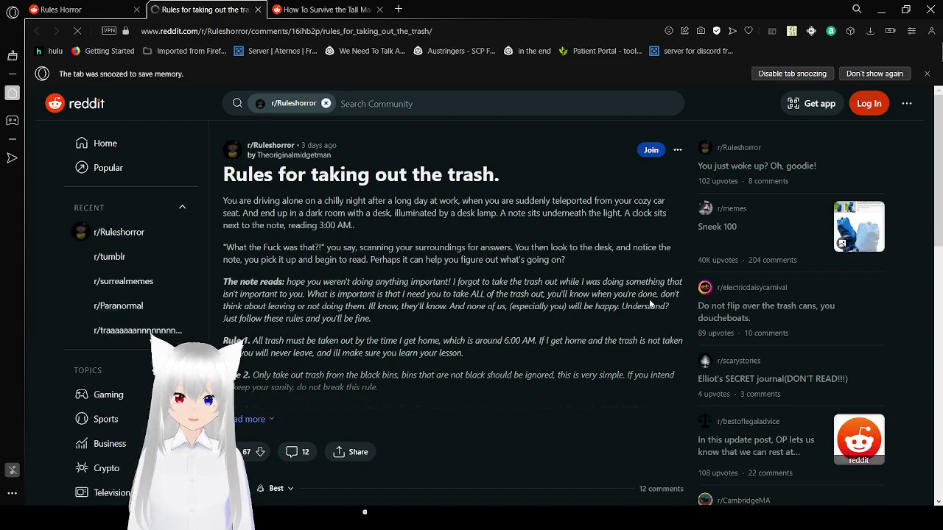
# - Expand the trash-taking post and read from the 6:00 AM deadline through rule 8's black van
pyautogui.click(254, 420)
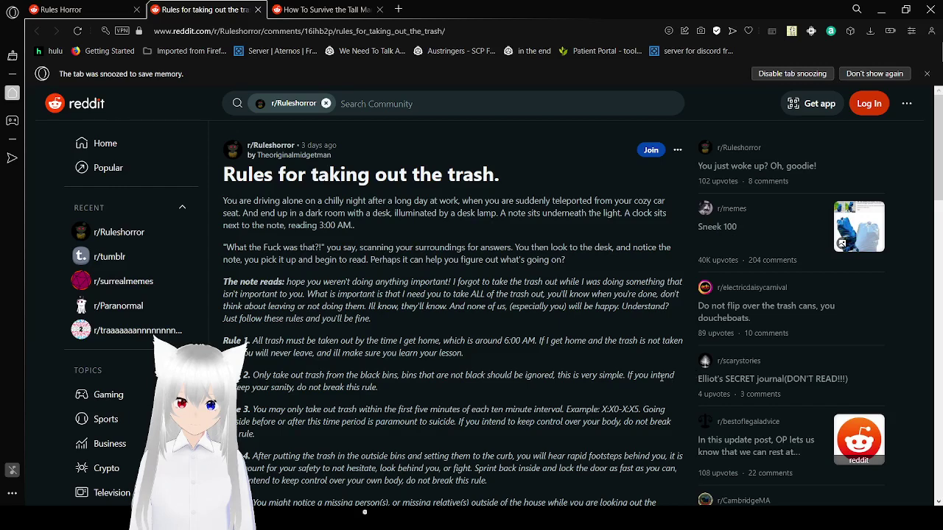
pyautogui.scroll(-1, 652, 393)
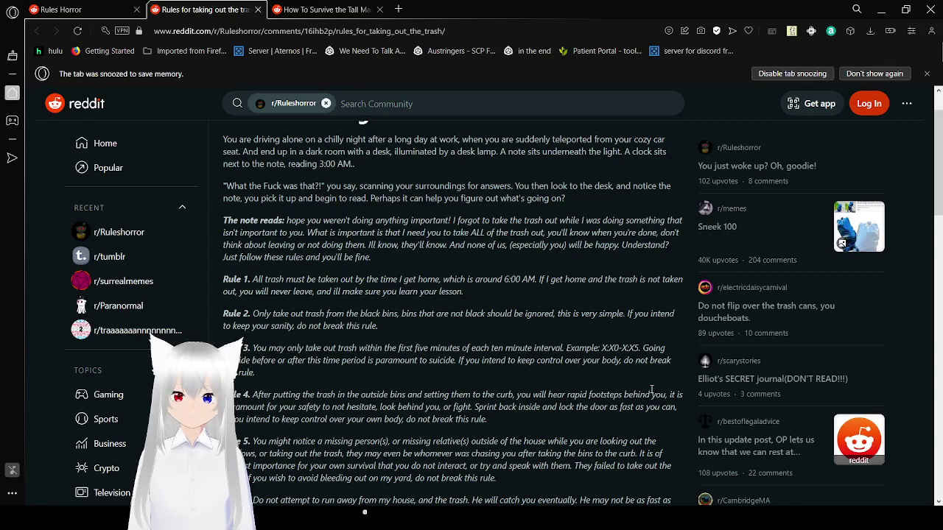
pyautogui.scroll(-1, 651, 391)
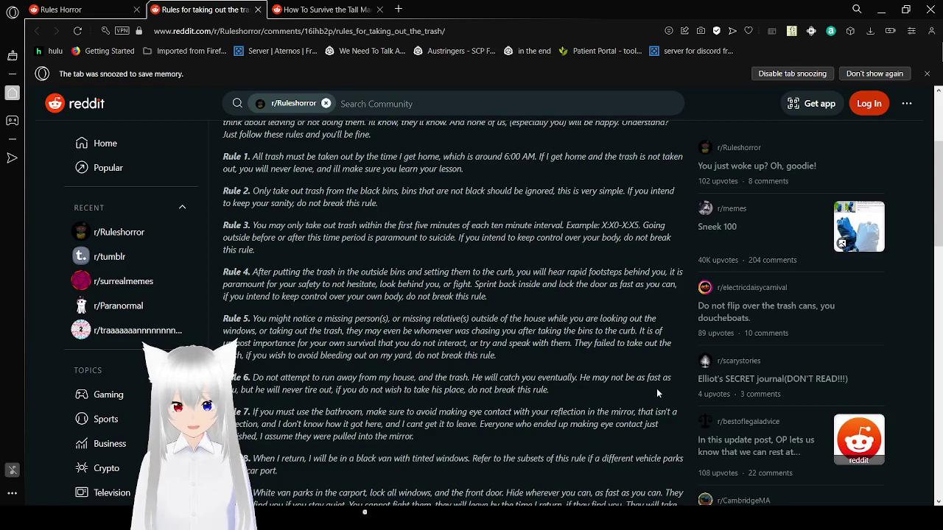
# - Read on through the white, blue and red van sub-rules, rule 9's reward and rule 10
pyautogui.scroll(-1, 658, 393)
pyautogui.scroll(-1, 658, 393)
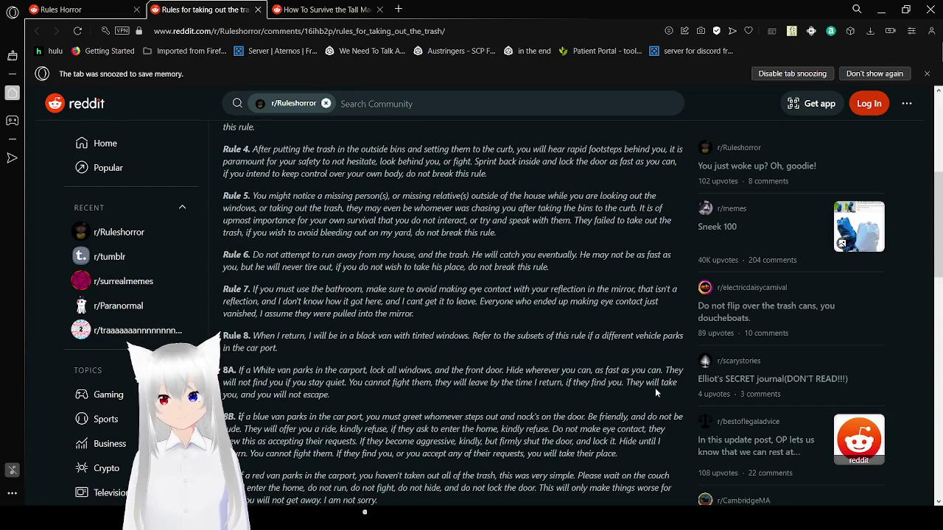
pyautogui.scroll(-1, 655, 393)
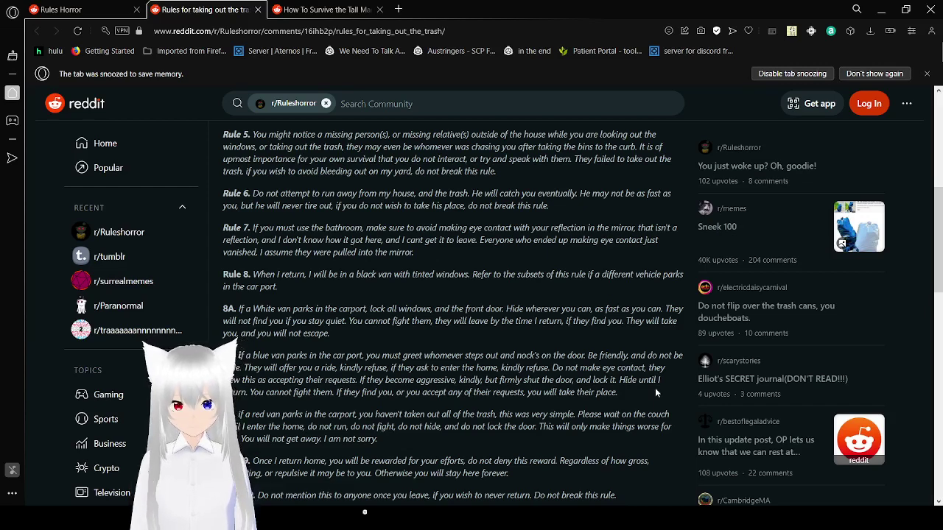
# - Scroll to the story's ending where the clock reads 3:10, followed by the author's first-story note
pyautogui.scroll(-1, 655, 394)
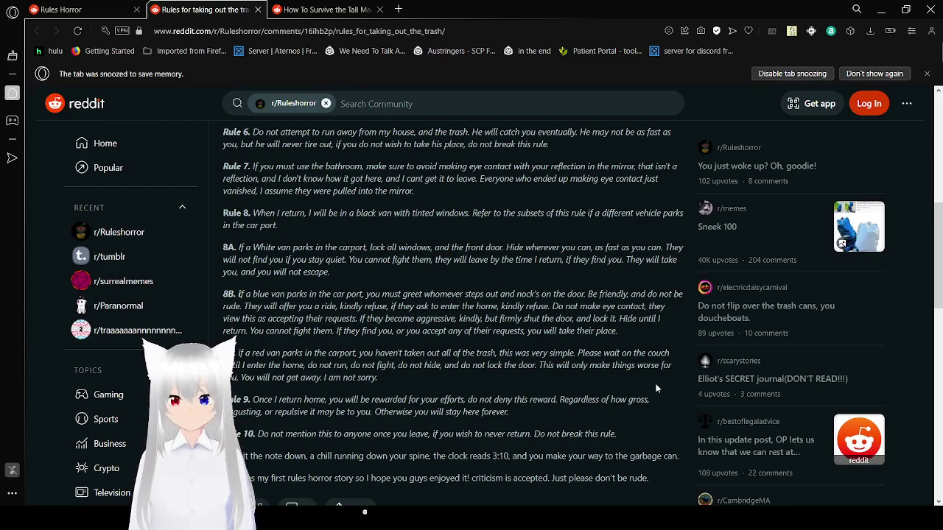
# - Scroll to the author's closing note above the post's 67 upvotes and 12 comments
pyautogui.scroll(-1, 657, 388)
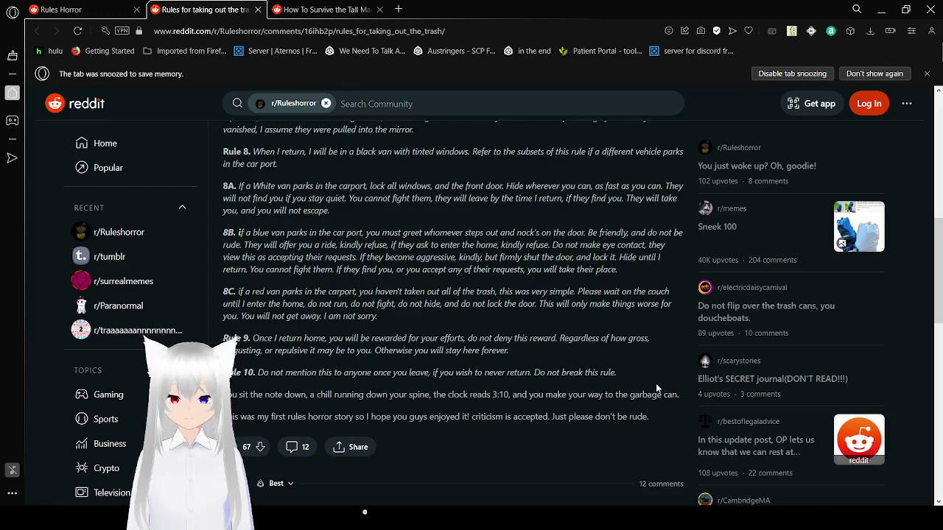
pyautogui.scroll(-1, 657, 388)
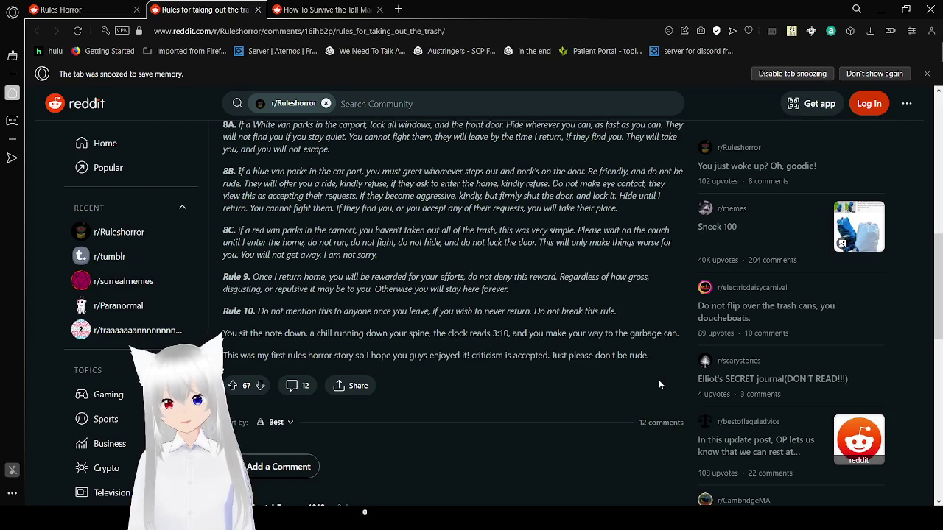
# - Read the trash story's comments, then close its tab to reveal 'How To Survive the Tall Man'
pyautogui.scroll(-3, 659, 385)
pyautogui.scroll(-1, 660, 384)
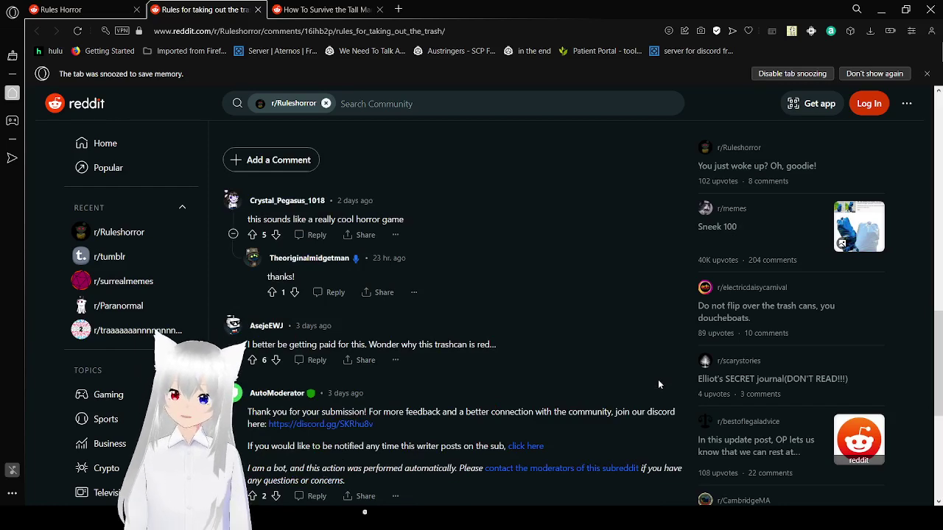
pyautogui.scroll(-4, 658, 379)
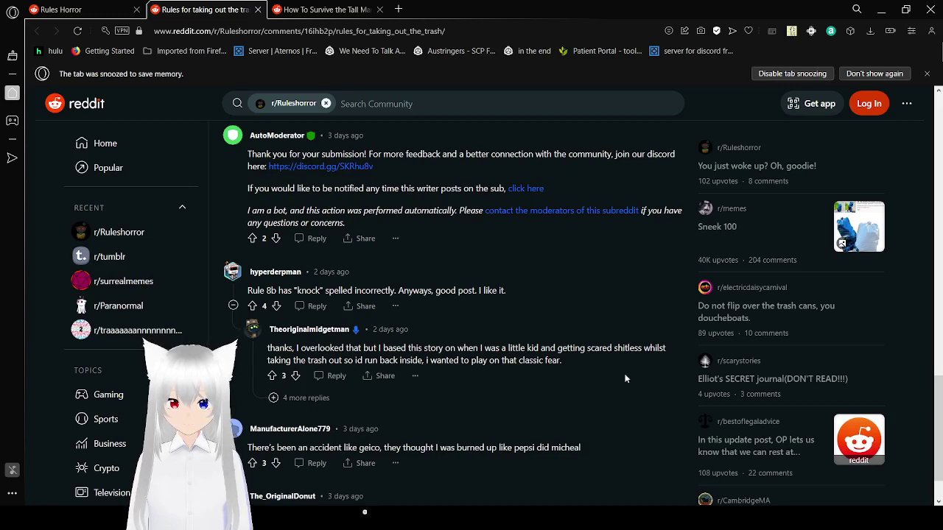
pyautogui.hotkey('ctrl', 'w')
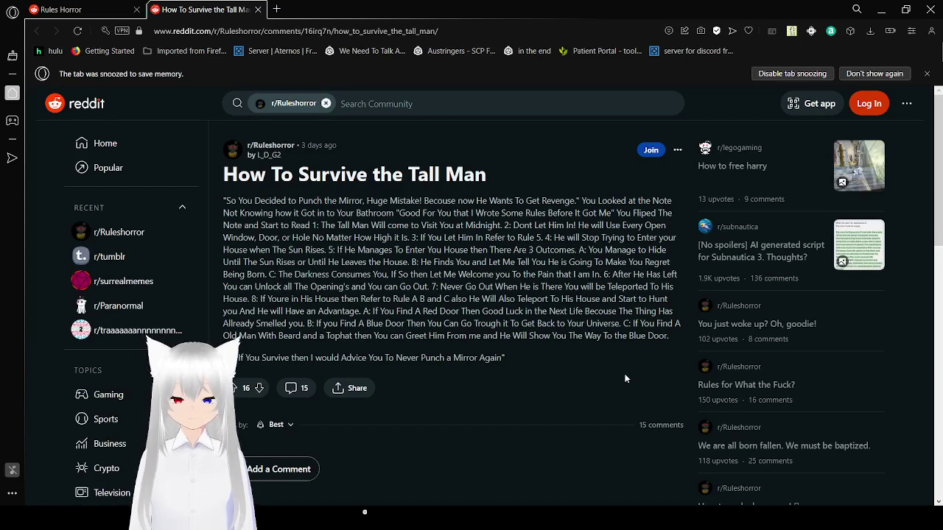
pyautogui.scroll(-3, 625, 378)
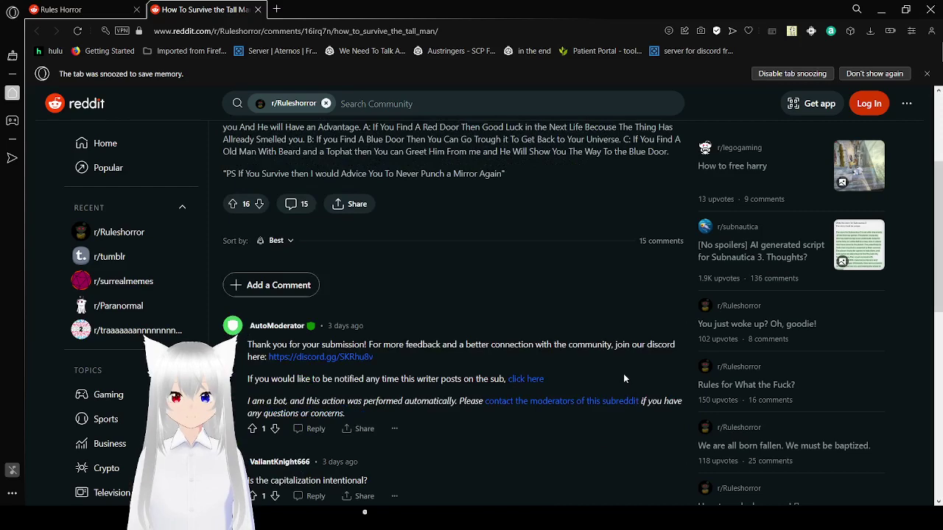
pyautogui.scroll(3, 623, 374)
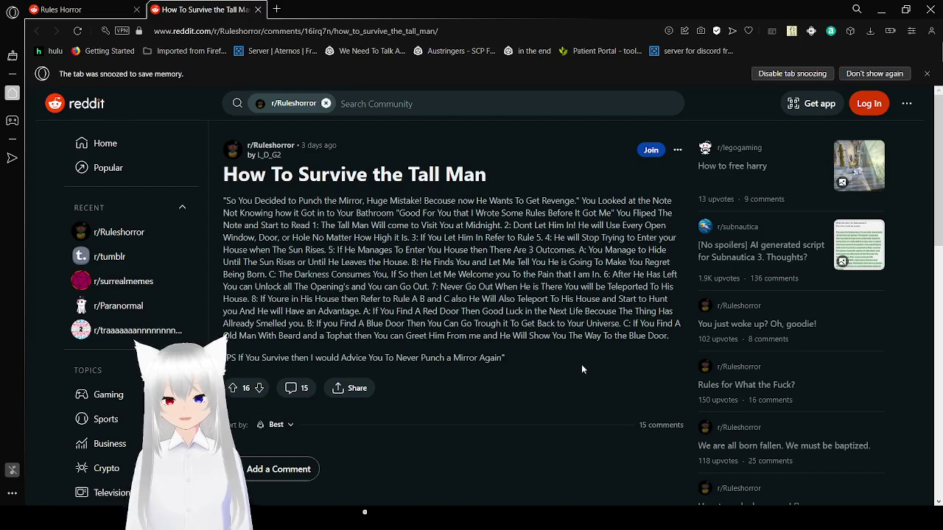
# - Scroll past the AutoModerator comment to the author's reply that he comes only after a mirror breaks
pyautogui.scroll(-3, 582, 369)
pyautogui.scroll(-4, 582, 369)
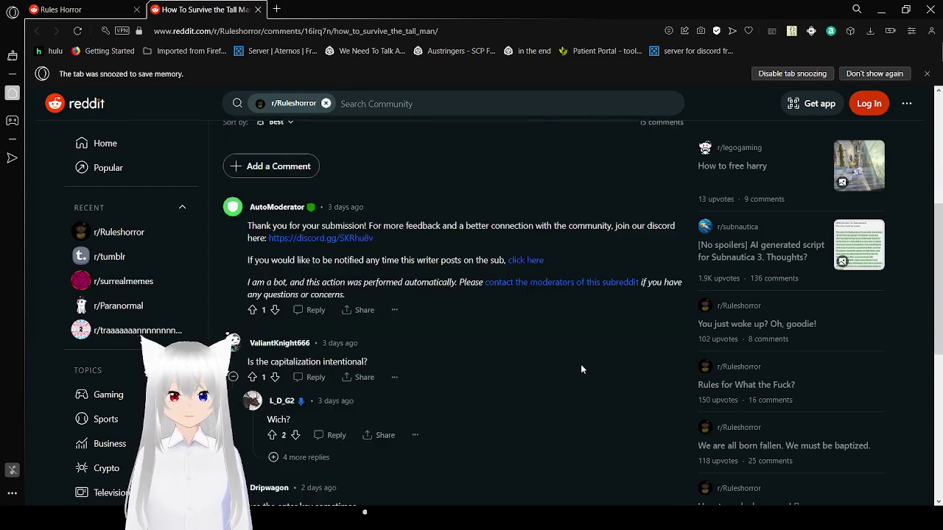
pyautogui.scroll(-1, 582, 368)
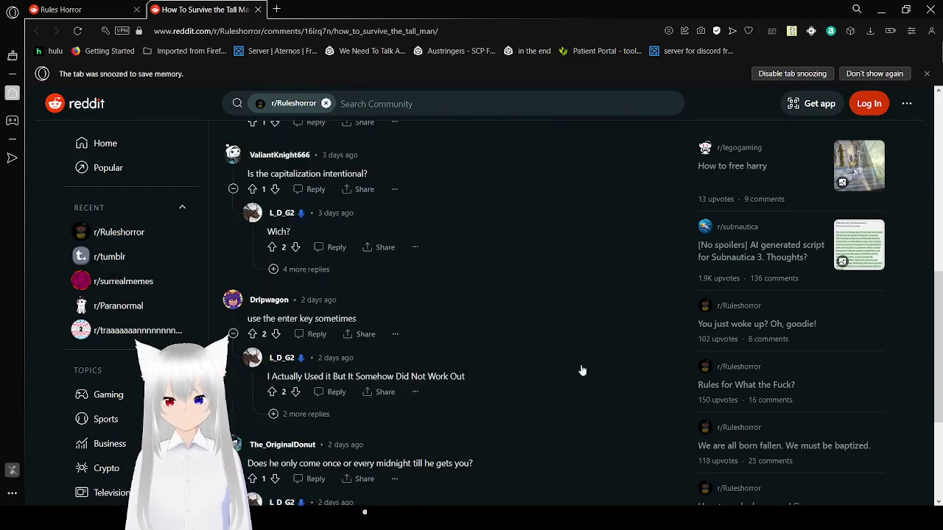
pyautogui.scroll(-1, 581, 369)
pyautogui.scroll(-2, 582, 369)
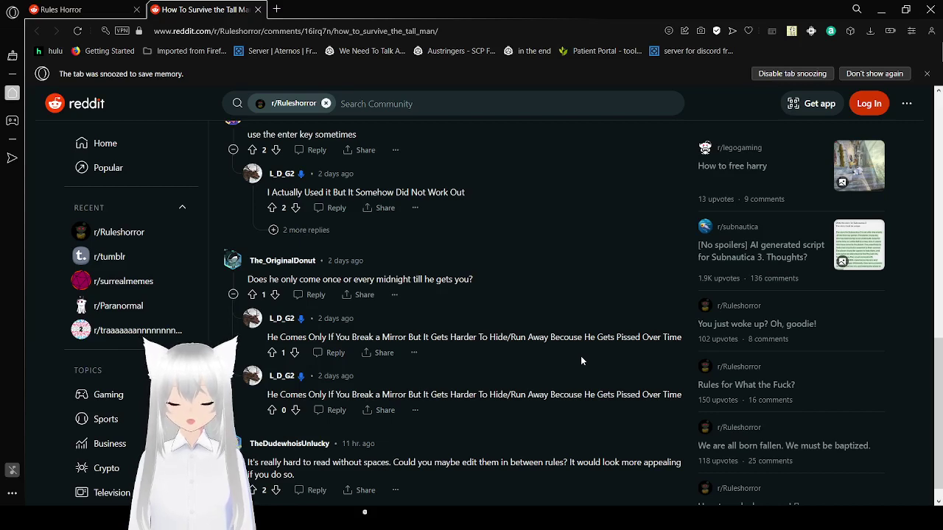
# - Close the 'How To Survive the Tall Man' tab, leaving only the r/Ruleshorror tab open
pyautogui.hotkey('ctrl', 'w')
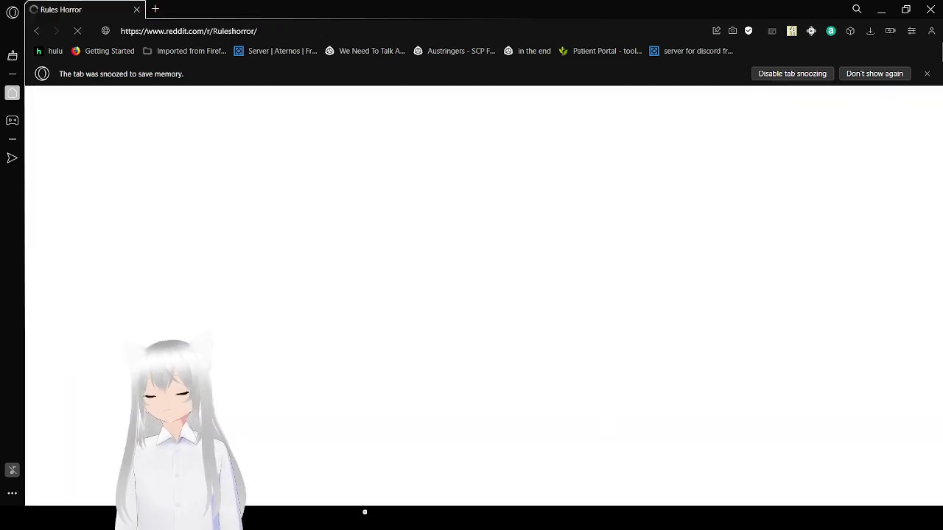